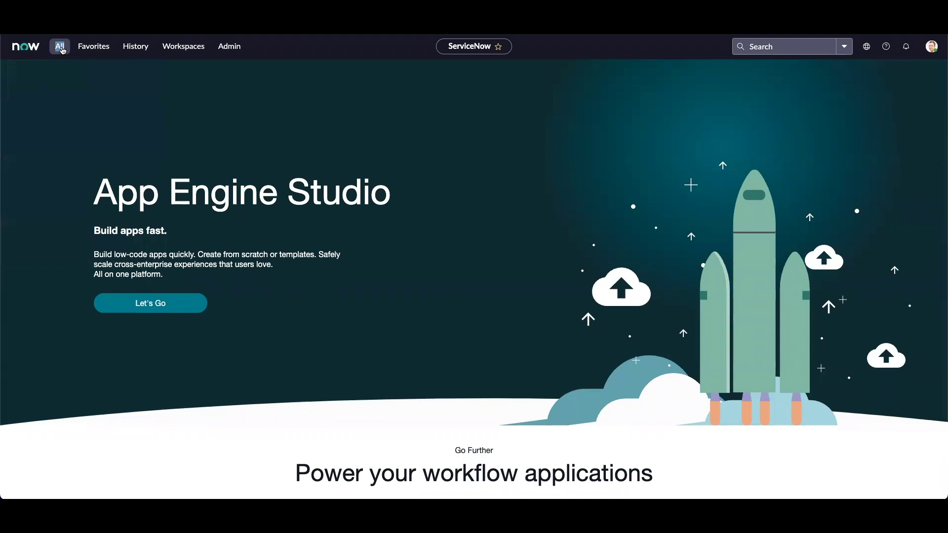
# - Open the All navigator and clear the old 'templates' filter so every module shows
pyautogui.click(64, 51)
pyautogui.click(117, 72)
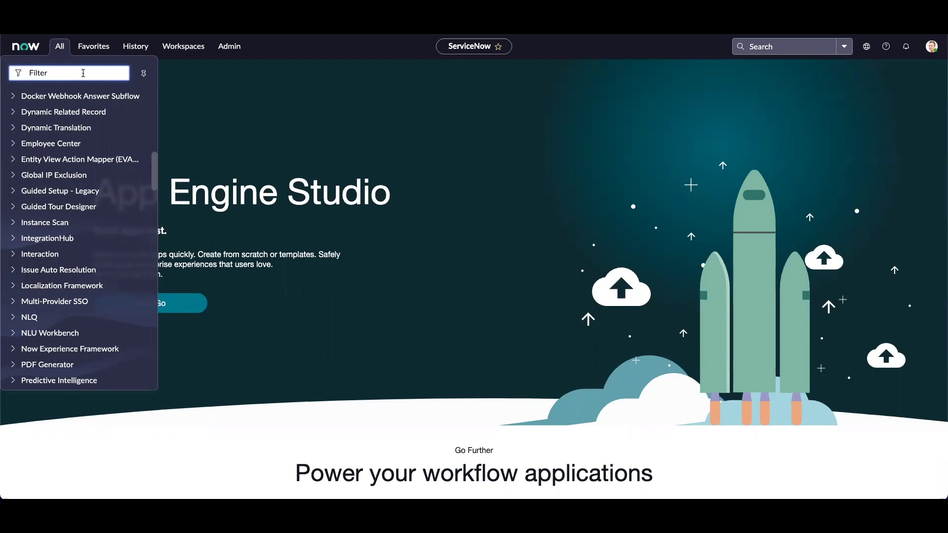
# - Filter the navigator for 'maintai' and open the Create catalog item wizard under Maintain Wizards
pyautogui.write('maintan')
pyautogui.press('BackSpace')
pyautogui.write('i')
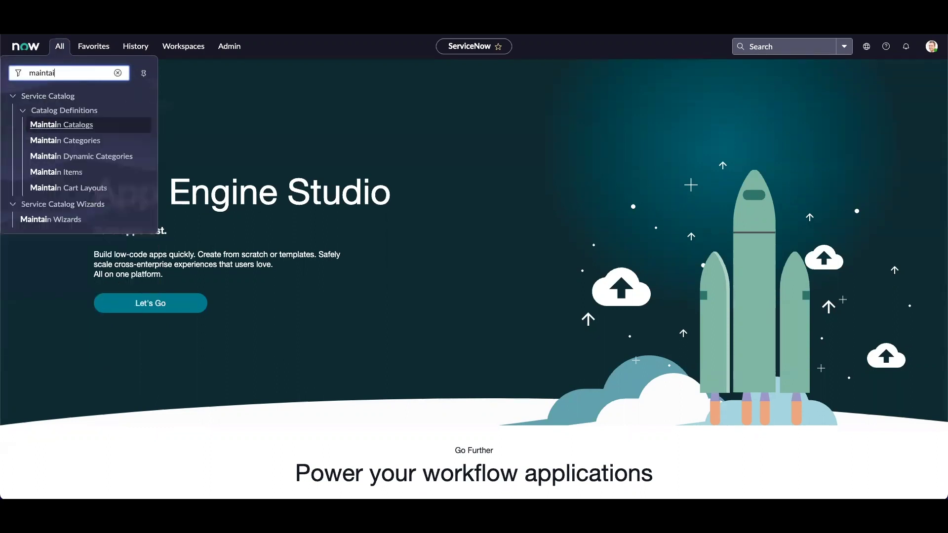
pyautogui.click(59, 219)
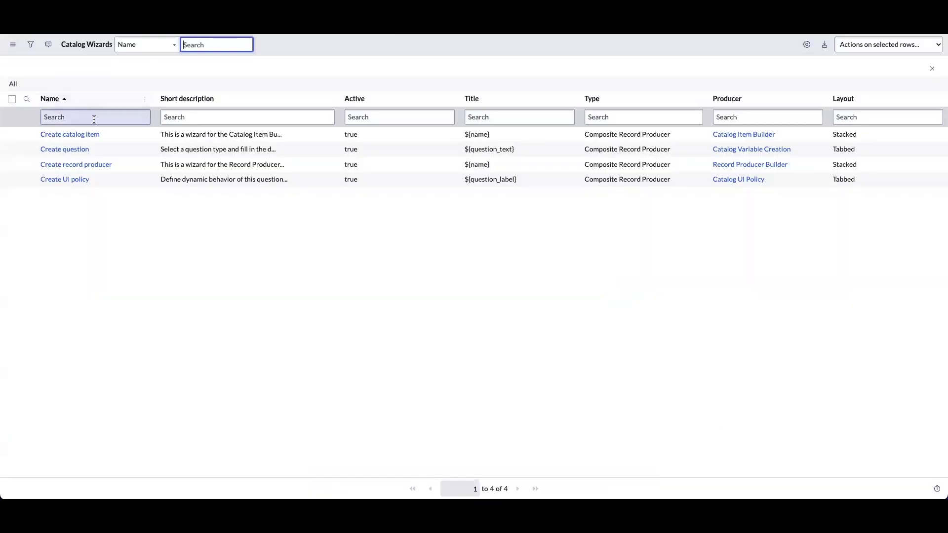
pyautogui.click(74, 135)
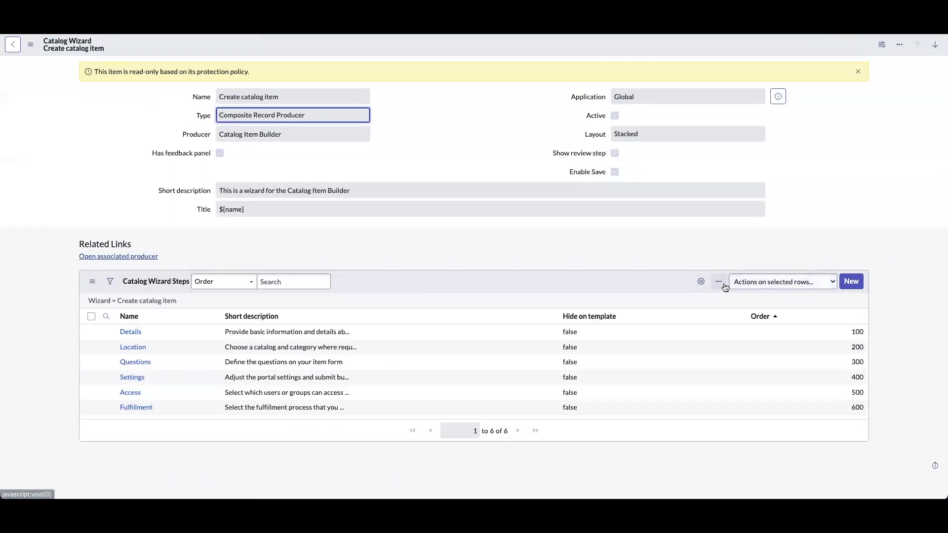
# - Add a new wizard step named 'Attach any additional attachments' with order 300
pyautogui.click(861, 285)
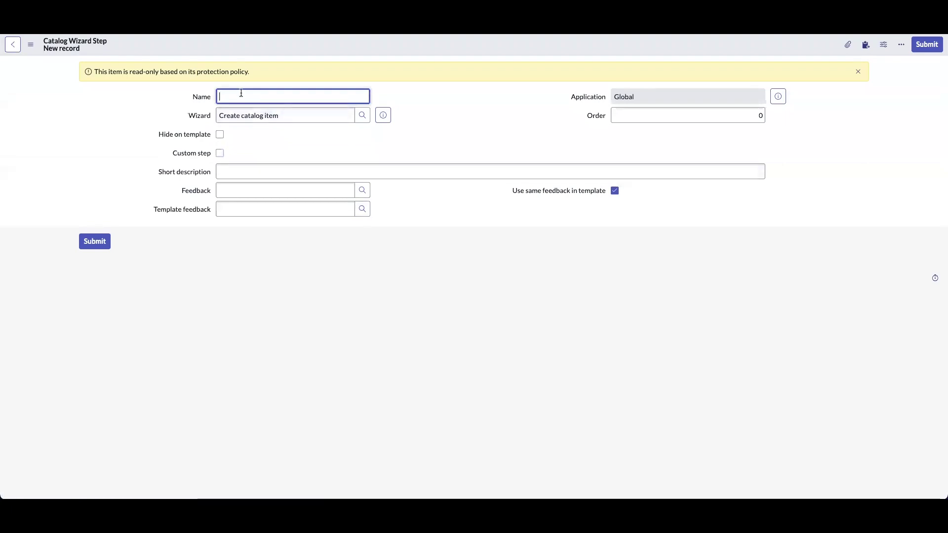
pyautogui.write('Attach any add')
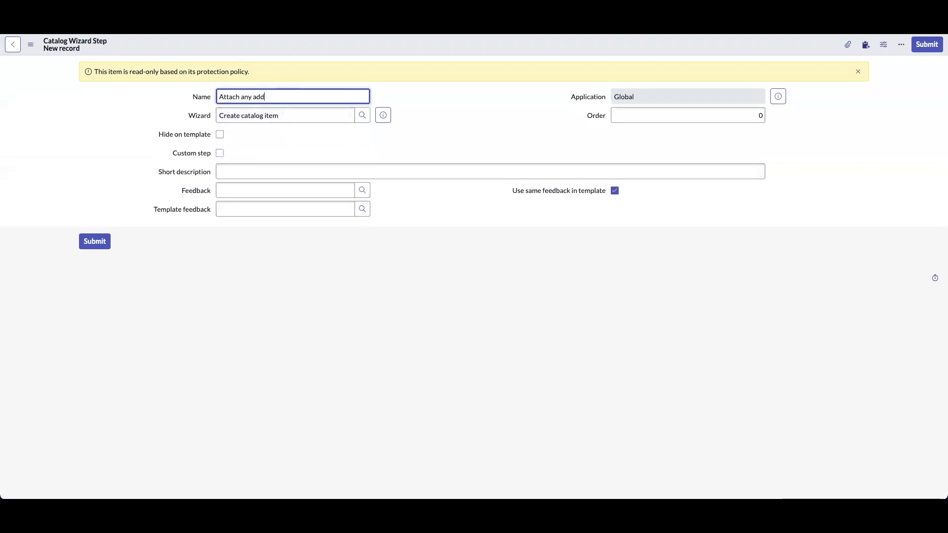
pyautogui.write('itional attachments')
pyautogui.click(740, 115)
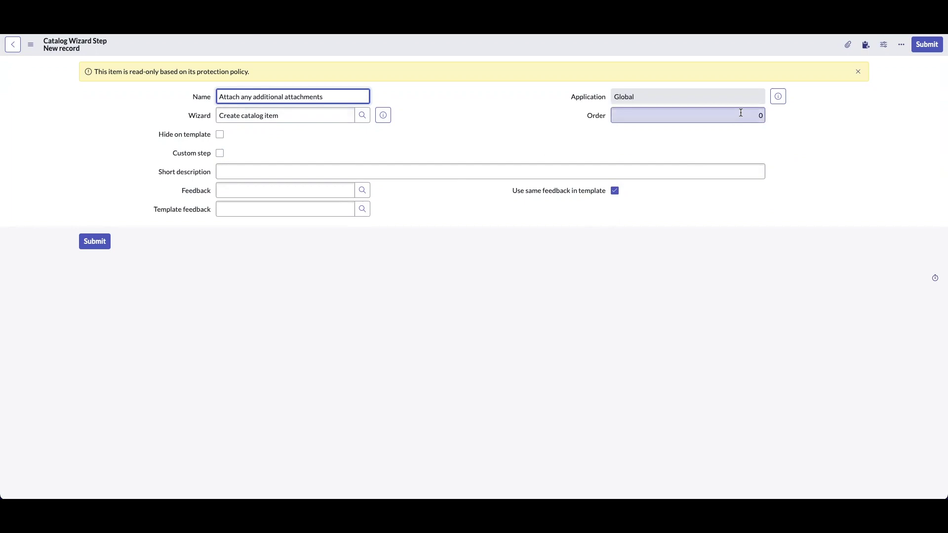
pyautogui.write('300')
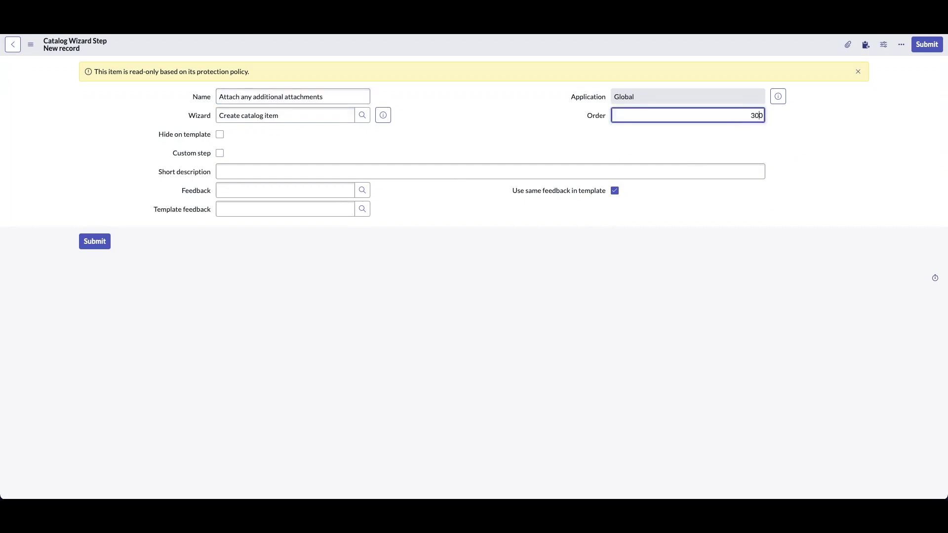
# - Set the step's feedback to 'Is attachment required?', checking the feedback record and list
pyautogui.click(279, 193)
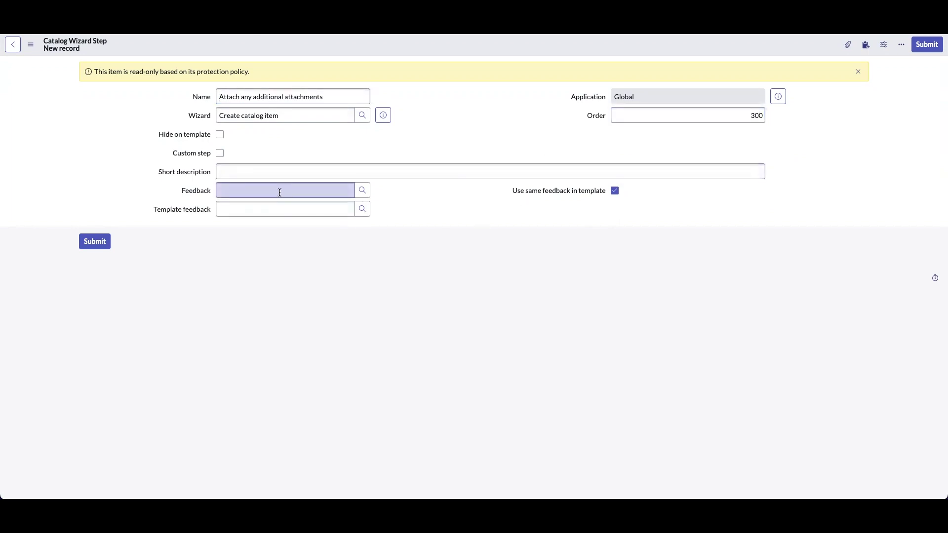
pyautogui.write('is')
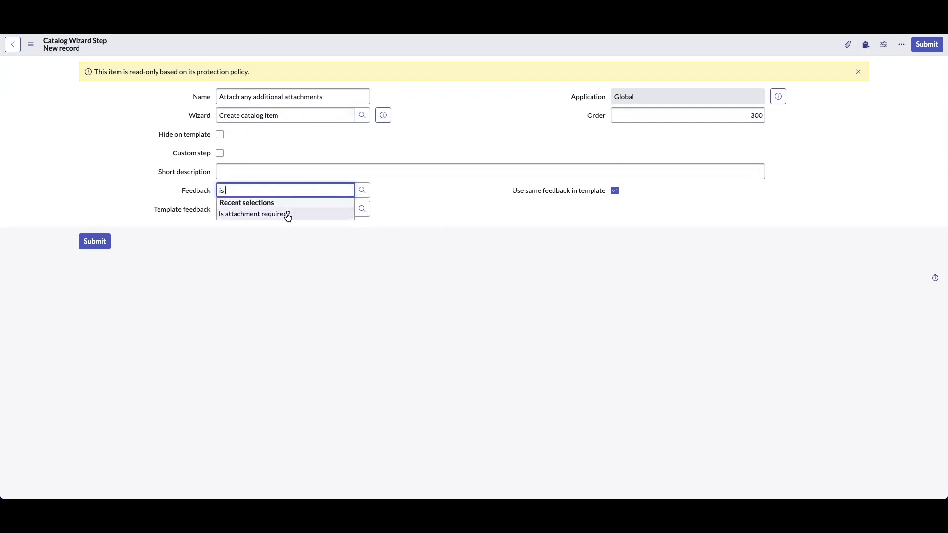
pyautogui.click(286, 213)
pyautogui.click(383, 190)
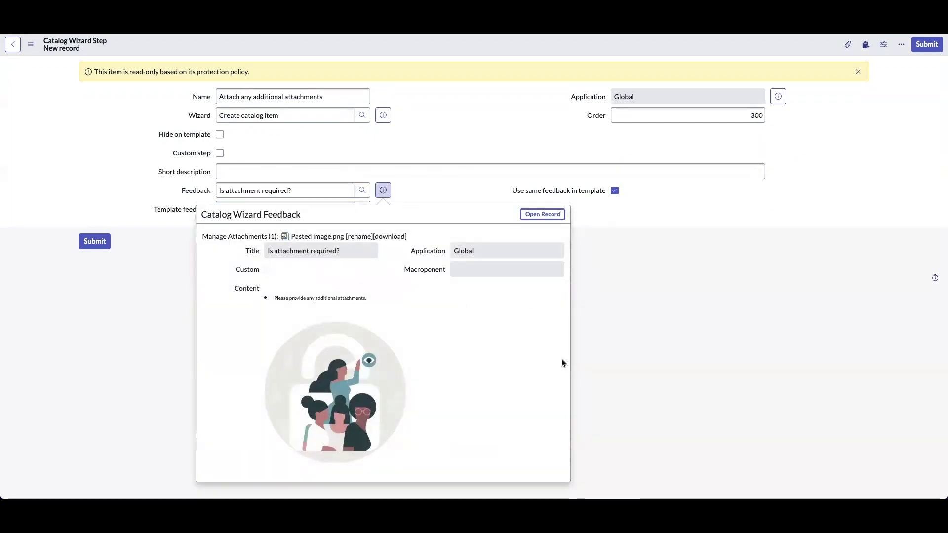
pyautogui.click(91, 284)
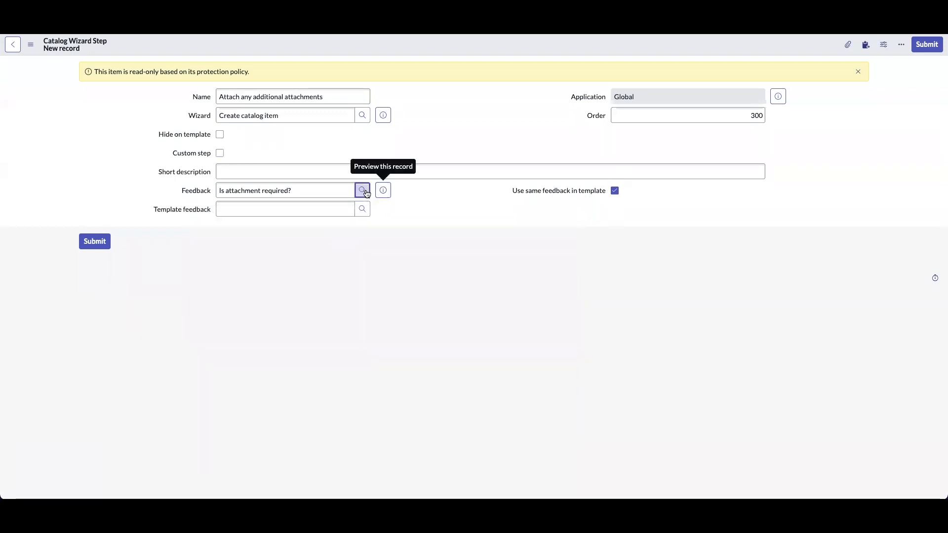
pyautogui.click(363, 191)
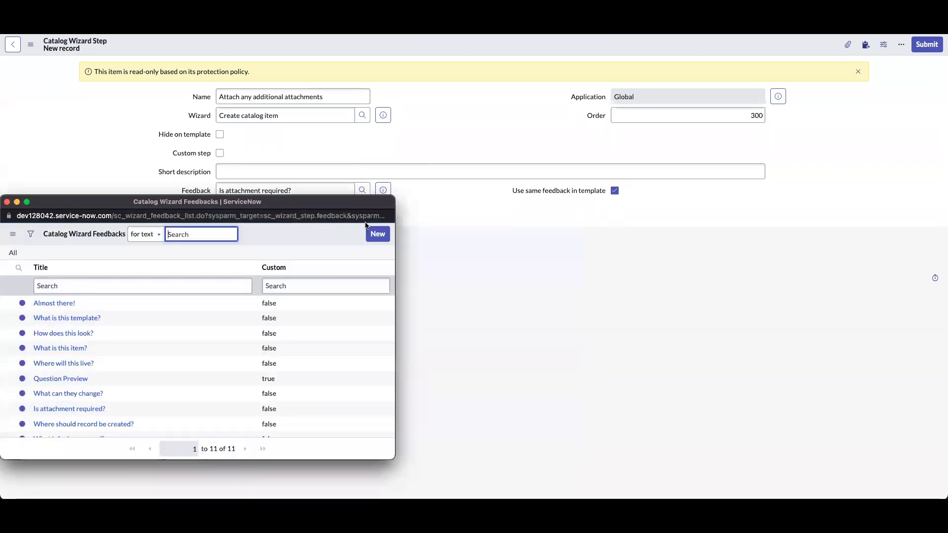
pyautogui.click(7, 202)
pyautogui.rightClick(615, 43)
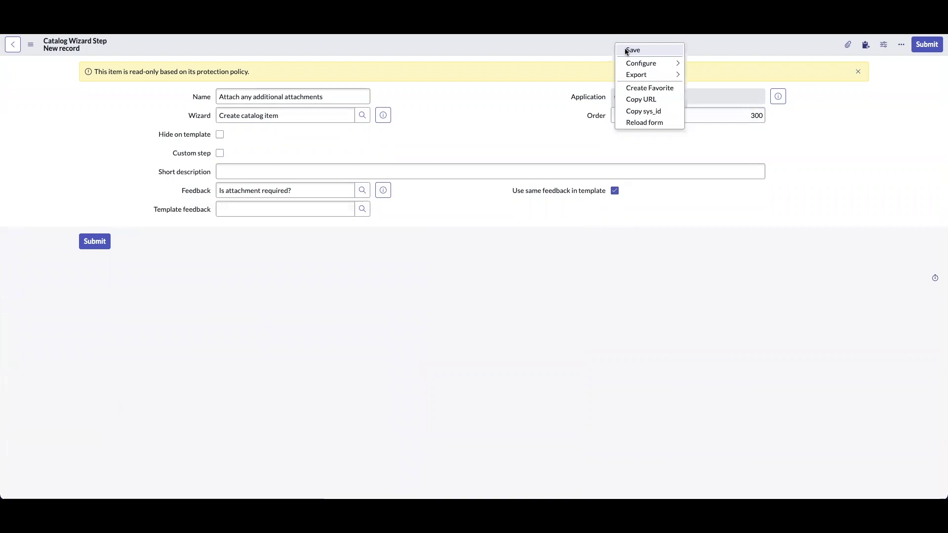
# - Save the step and add a saved section named 'Is attachment required?' to it
pyautogui.click(612, 50)
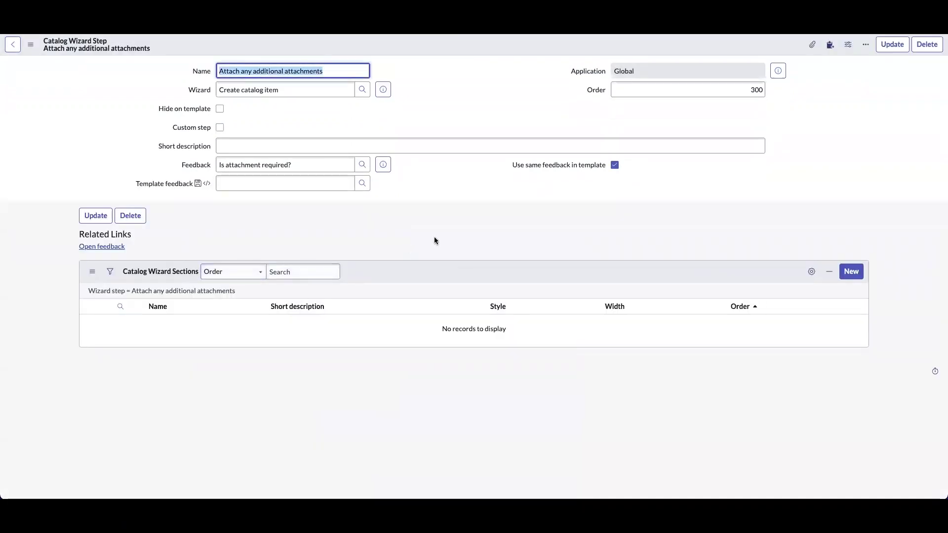
pyautogui.click(846, 276)
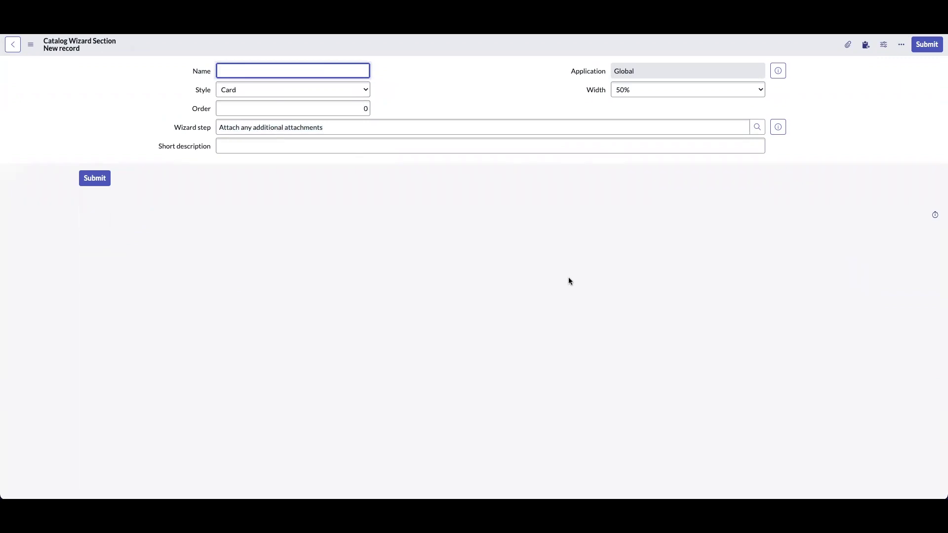
pyautogui.write('Is attachment required?')
pyautogui.rightClick(499, 42)
pyautogui.click(511, 49)
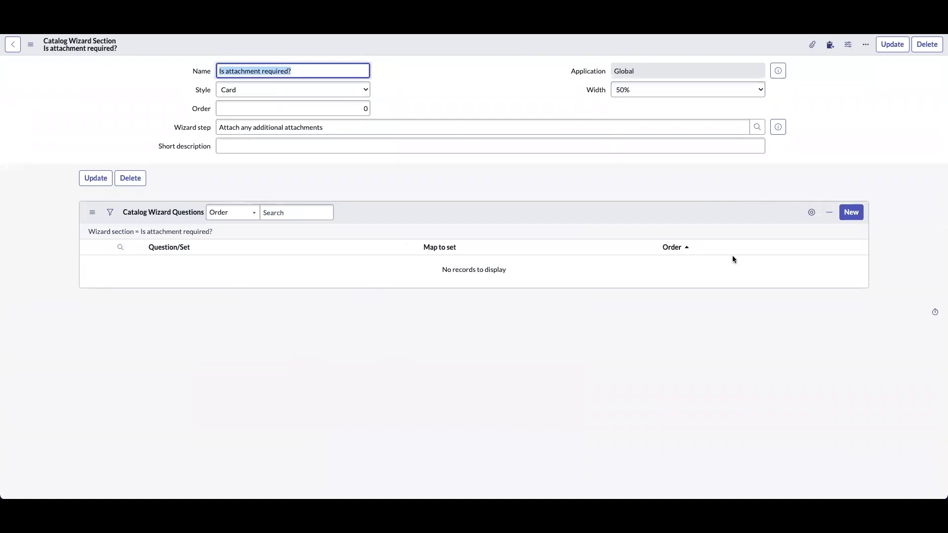
# - Add the question 'Hide attachment button' to the section and submit it
pyautogui.click(851, 213)
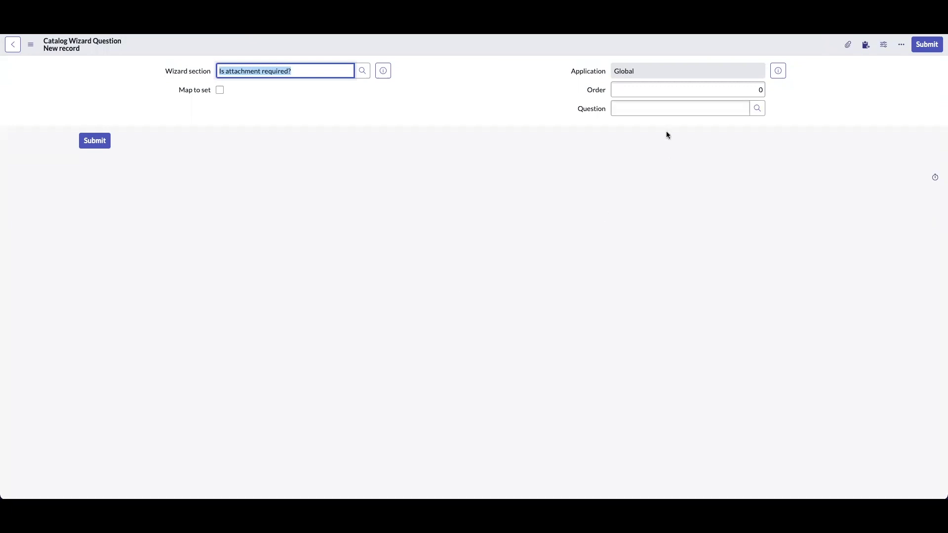
pyautogui.click(670, 108)
pyautogui.write('Hide')
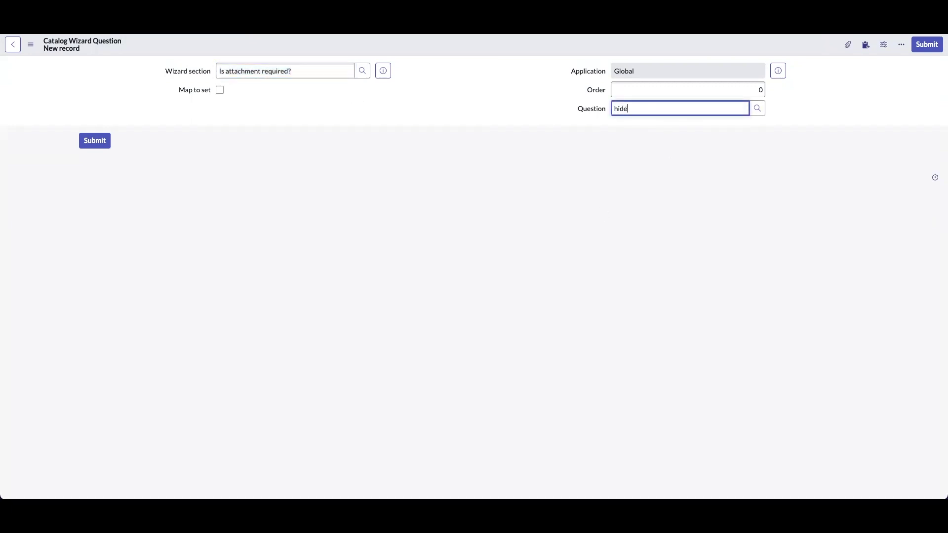
pyautogui.click(677, 131)
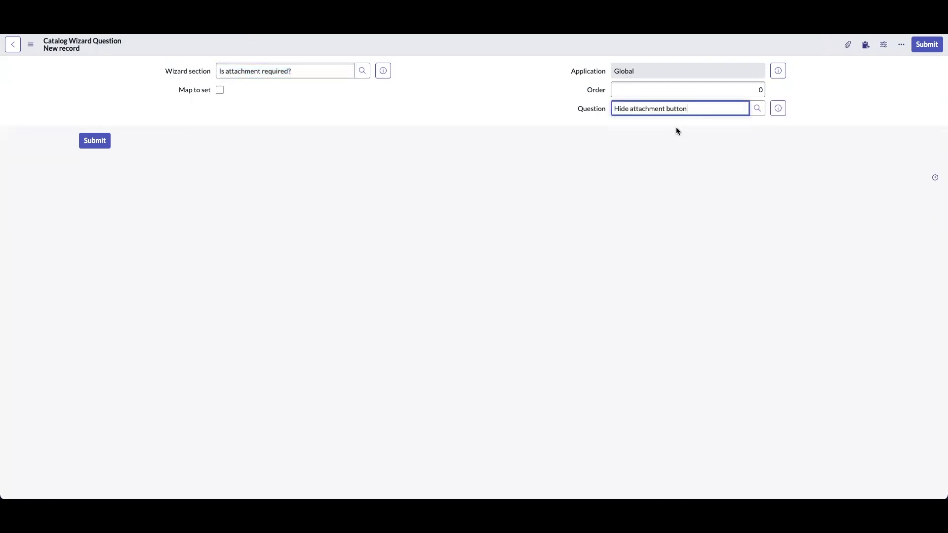
pyautogui.click(936, 47)
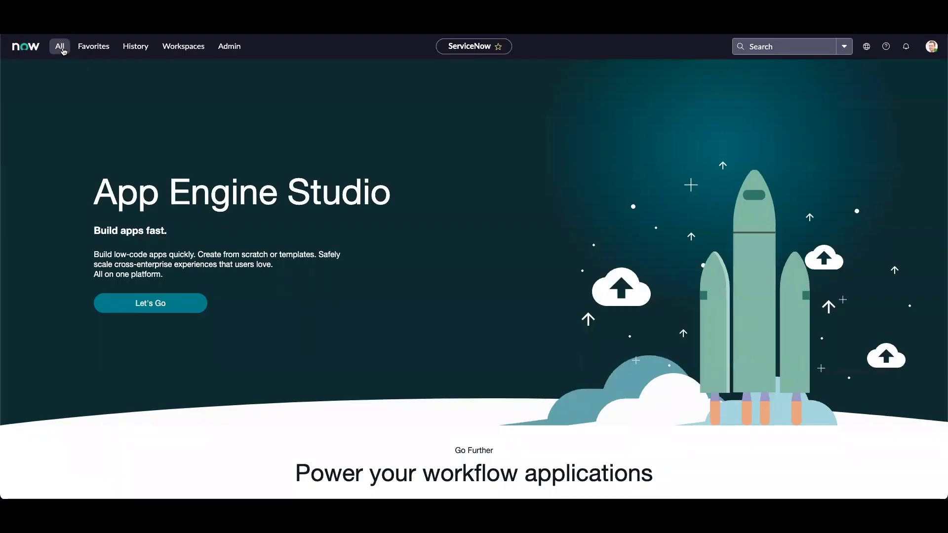
# - Open Catalog Builder via 'catalog bu' and start a new Standard catalog item template
pyautogui.click(59, 49)
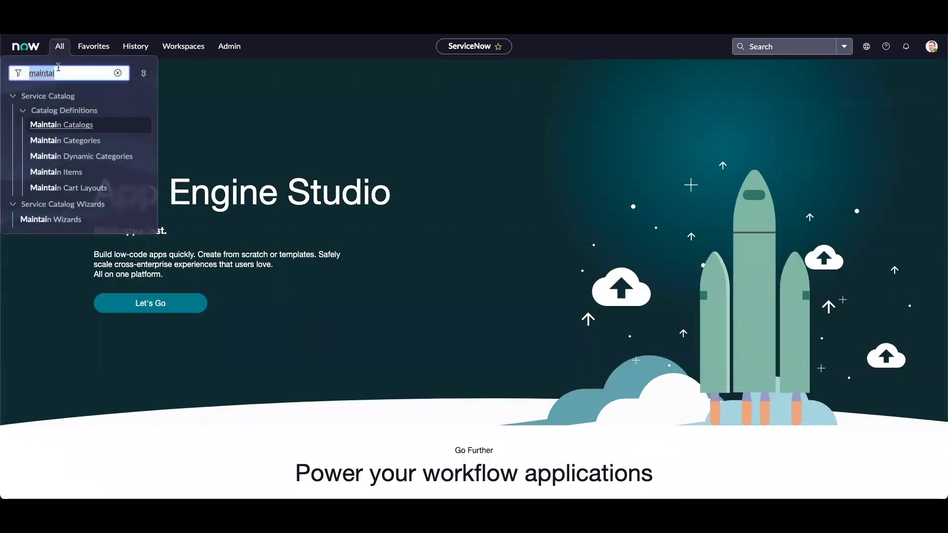
pyautogui.write('catalog bu')
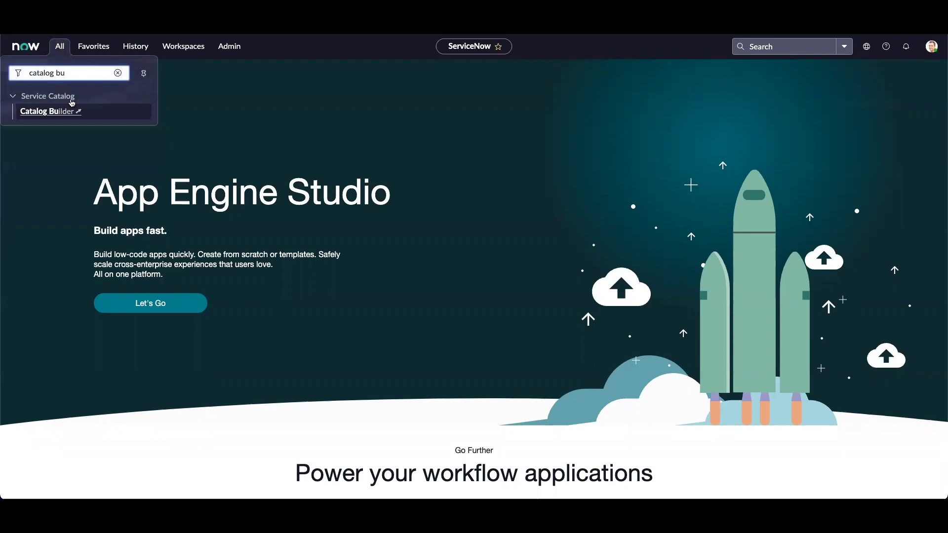
pyautogui.click(72, 110)
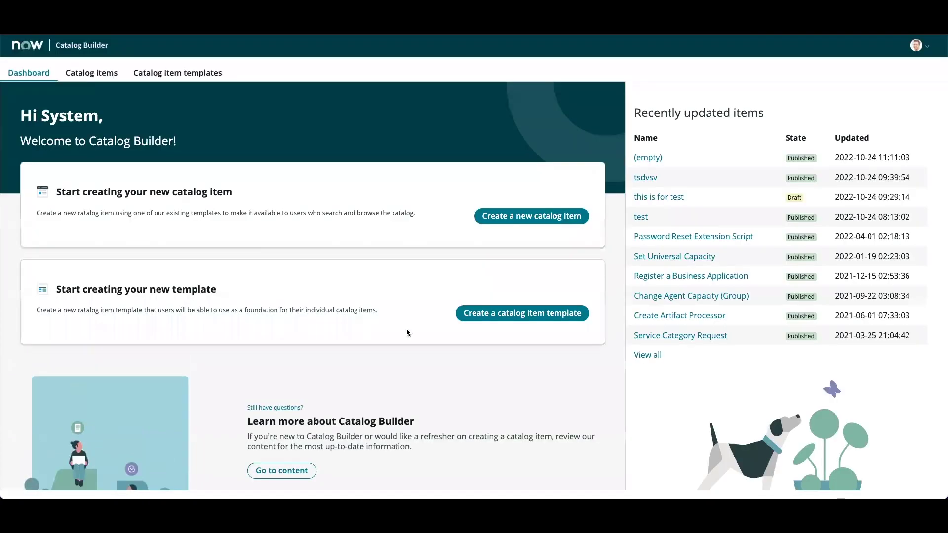
pyautogui.click(502, 314)
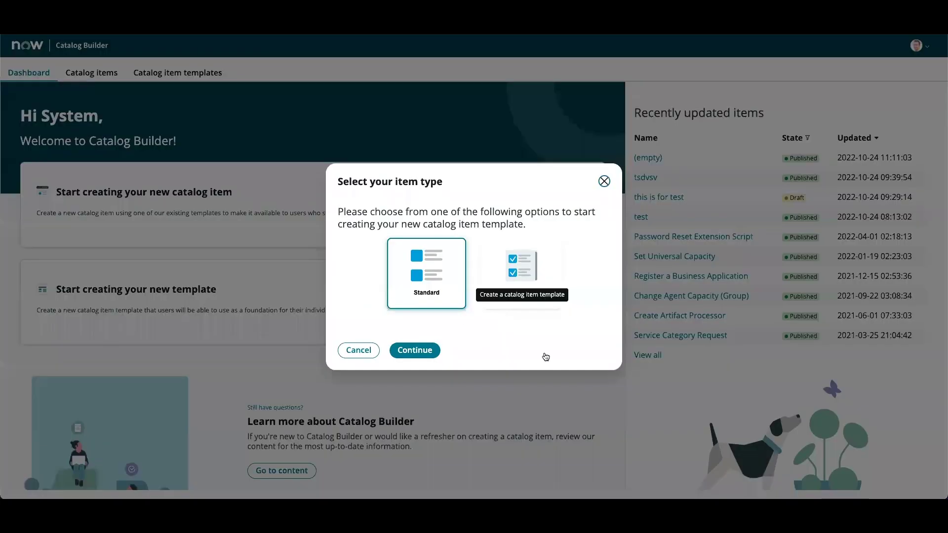
pyautogui.press('Return')
pyautogui.click(237, 210)
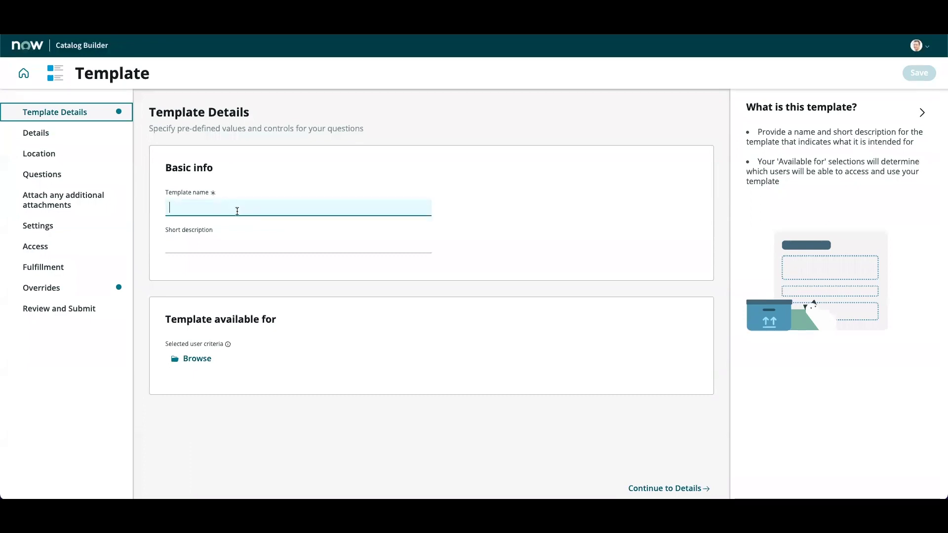
# - Name the template 'New template' and make Hide delivery time editable by the submitter in Overrides
pyautogui.write('New template')
pyautogui.press('Return')
pyautogui.click(106, 294)
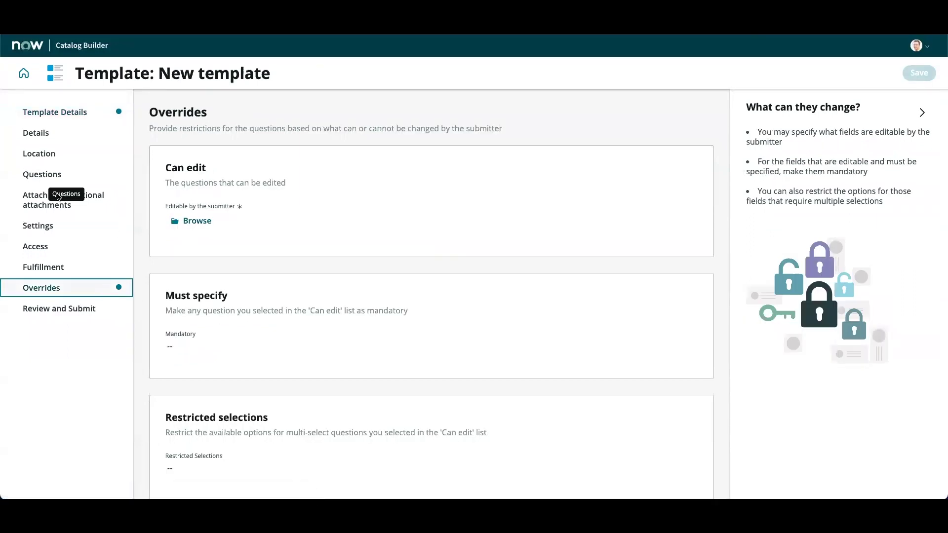
pyautogui.click(47, 206)
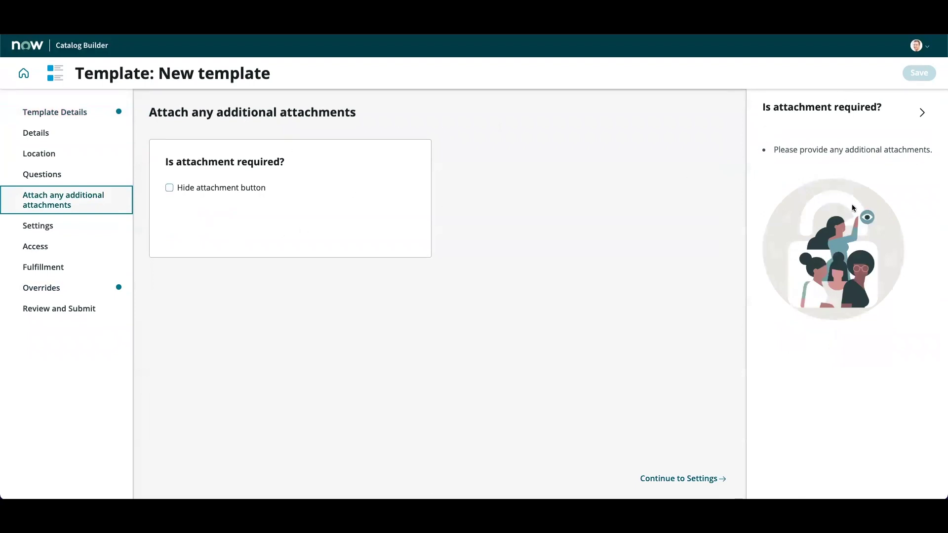
pyautogui.click(89, 291)
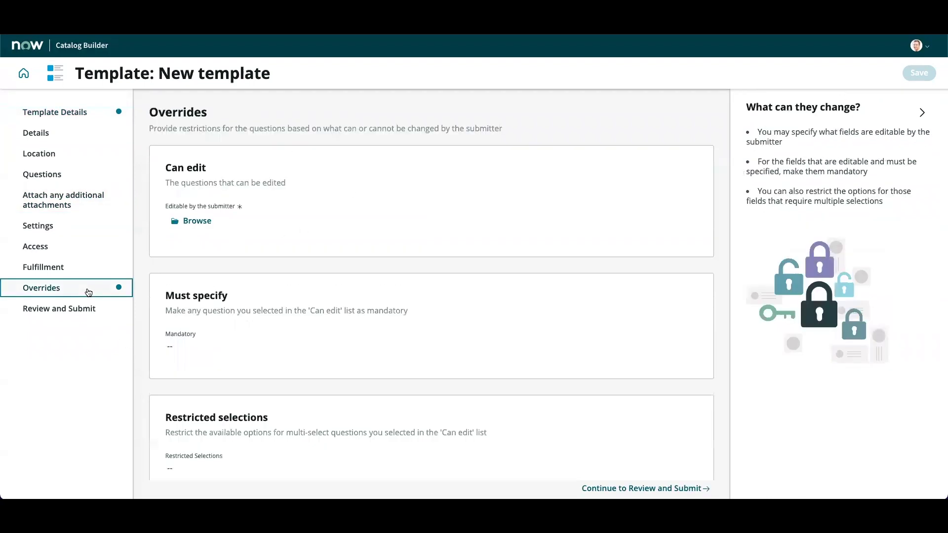
pyautogui.click(194, 218)
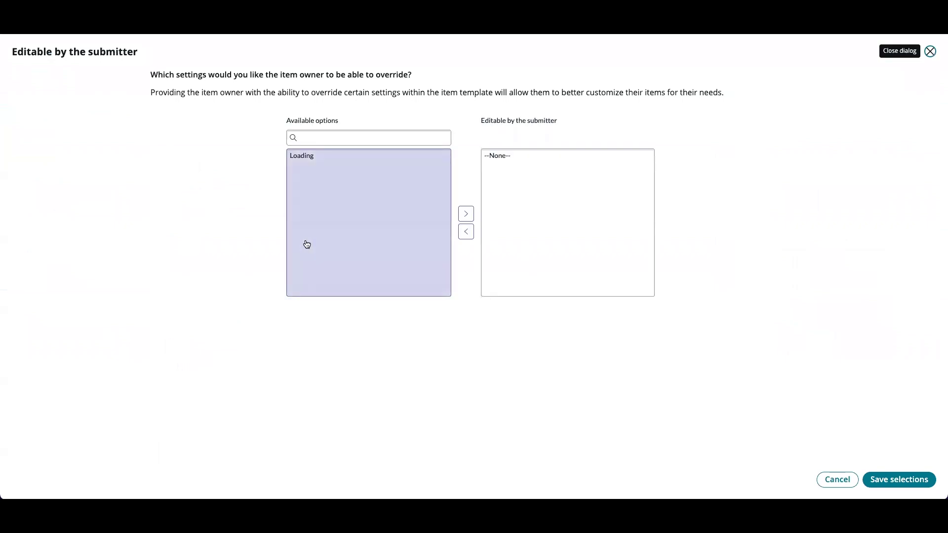
pyautogui.doubleClick(306, 185)
pyautogui.click(899, 480)
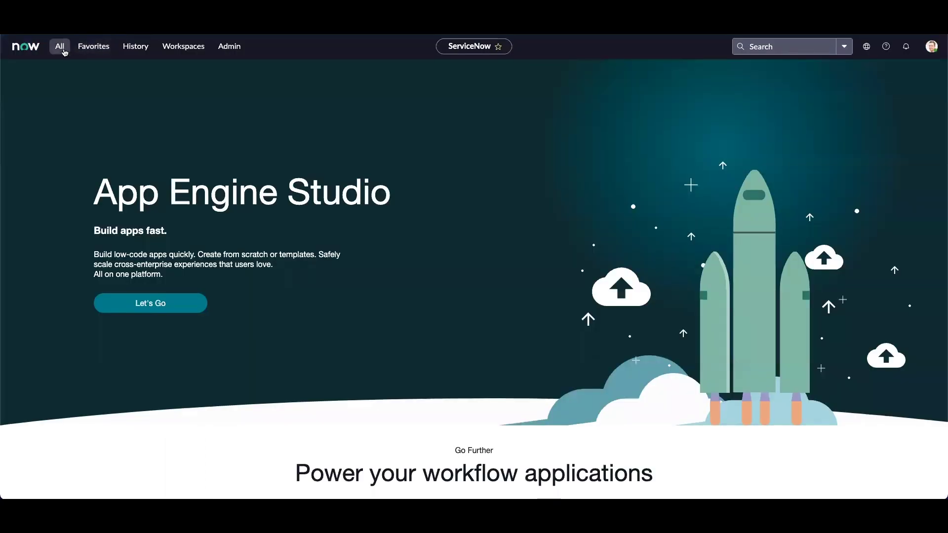
# - Create a new catalog item in Catalog Builder from 'New template'
pyautogui.click(59, 46)
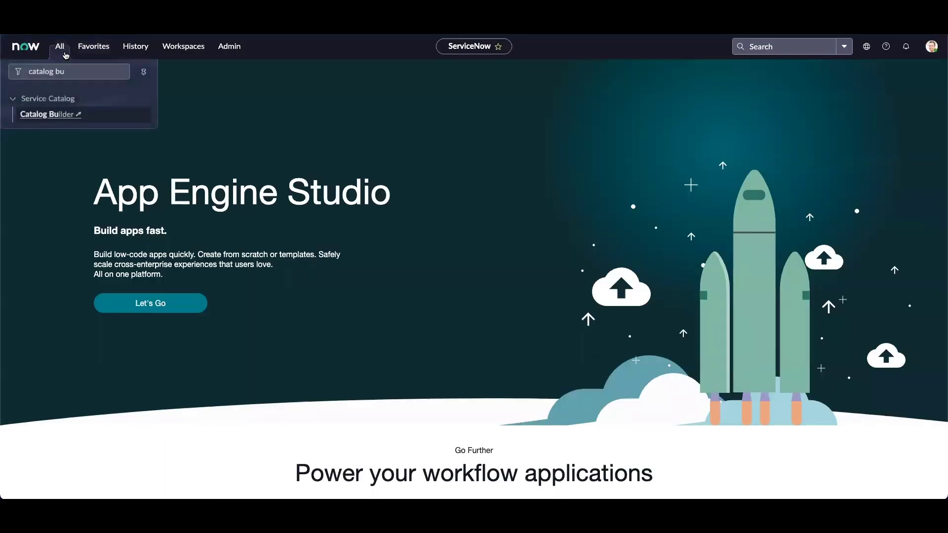
pyautogui.click(75, 112)
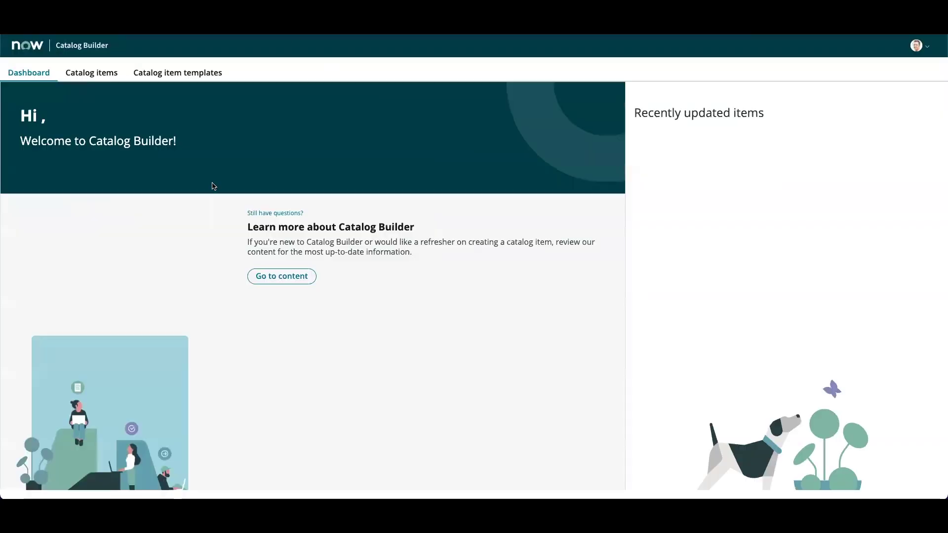
pyautogui.click(532, 216)
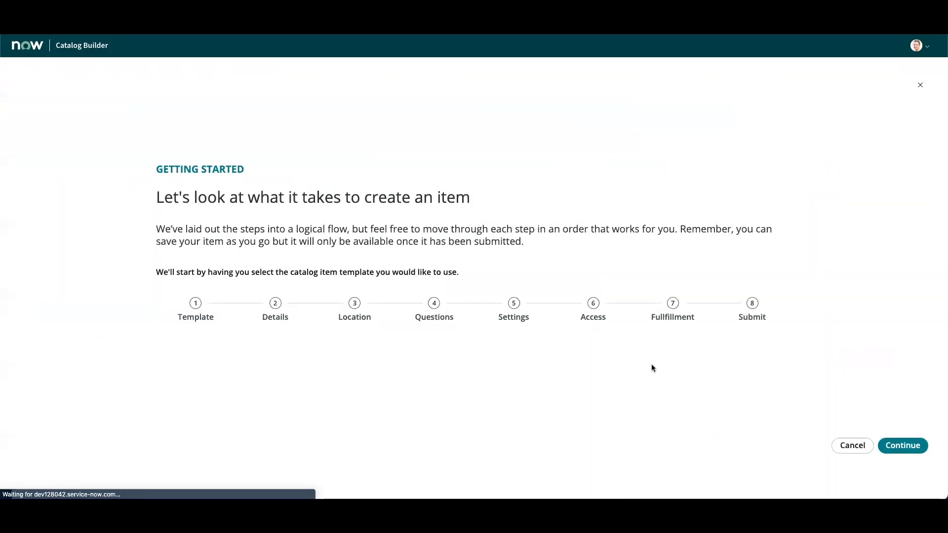
pyautogui.click(920, 448)
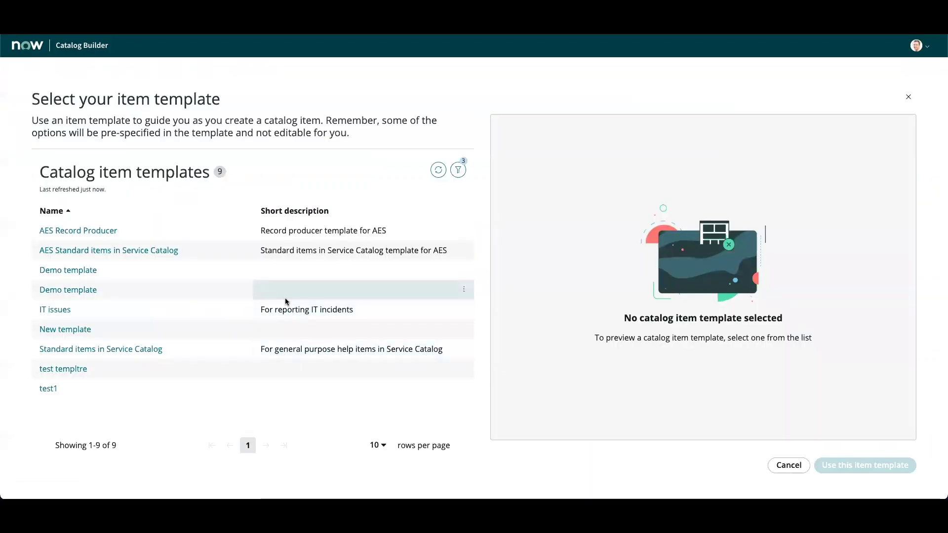
pyautogui.click(79, 334)
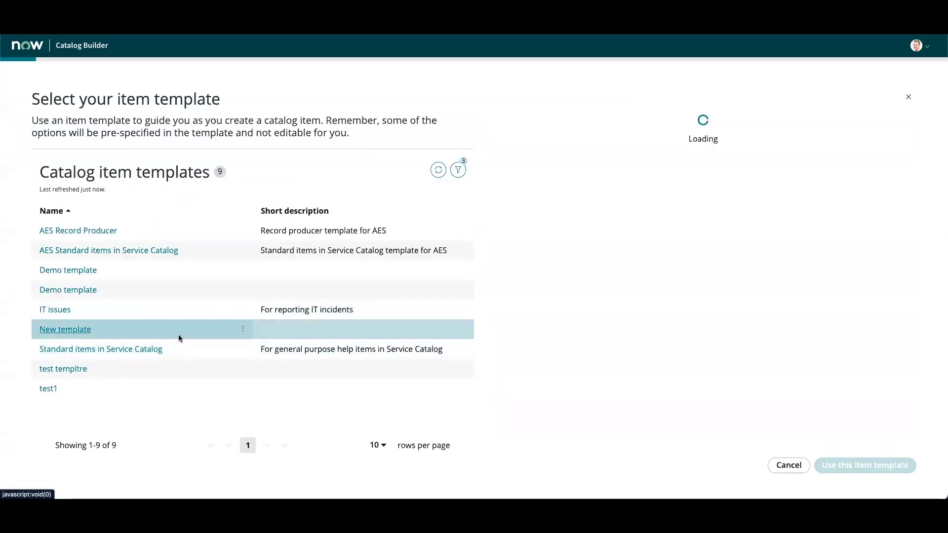
pyautogui.click(908, 468)
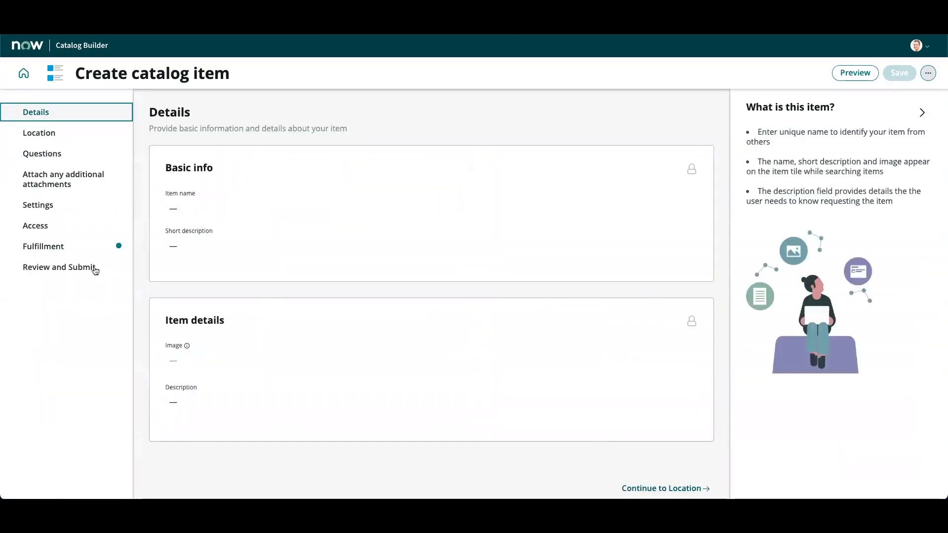
# - Choose the Step based request fulfillment flow and submit the catalog item
pyautogui.click(95, 245)
pyautogui.click(237, 253)
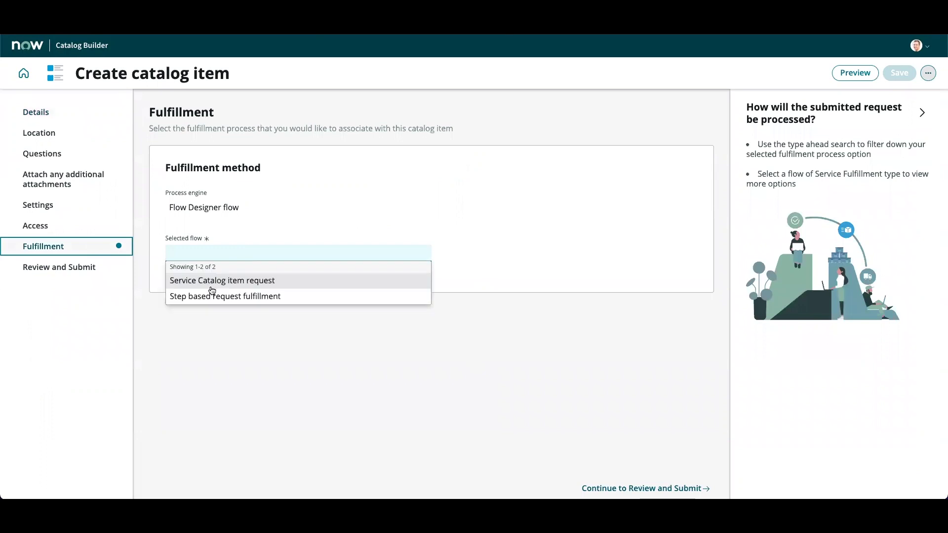
pyautogui.click(212, 296)
pyautogui.click(79, 267)
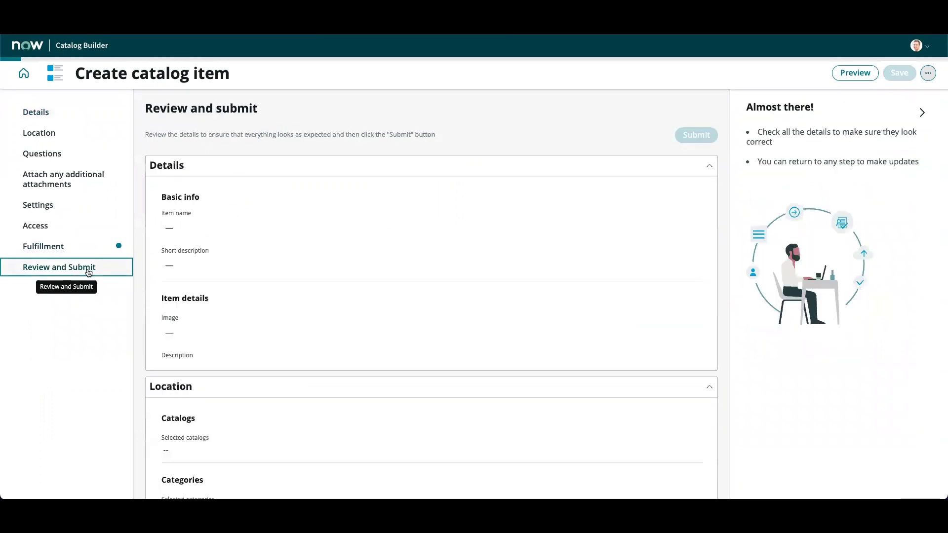
pyautogui.click(690, 138)
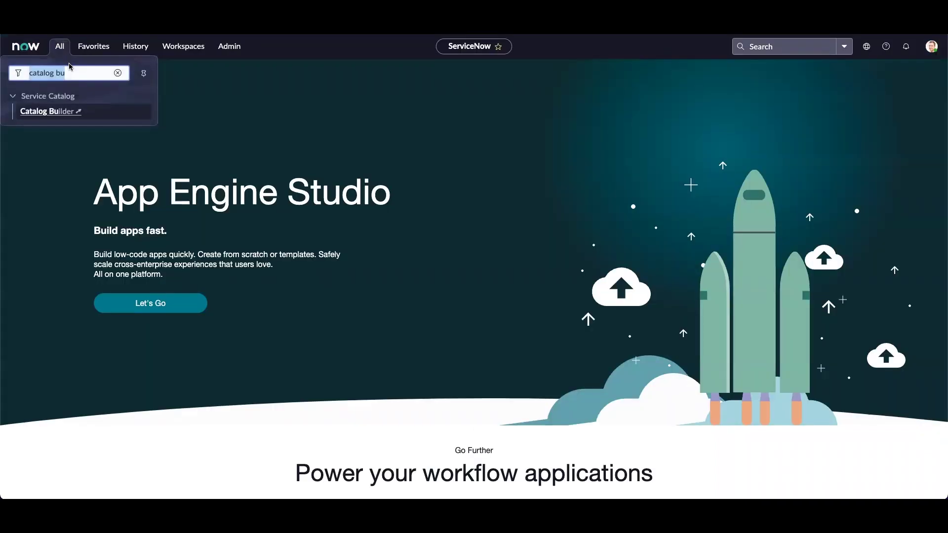
pyautogui.write('local upda')
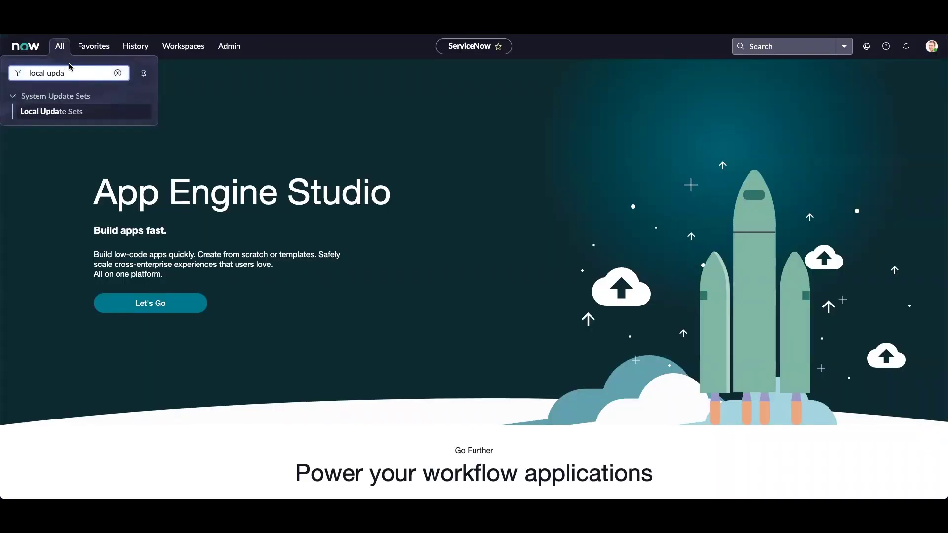
pyautogui.click(72, 114)
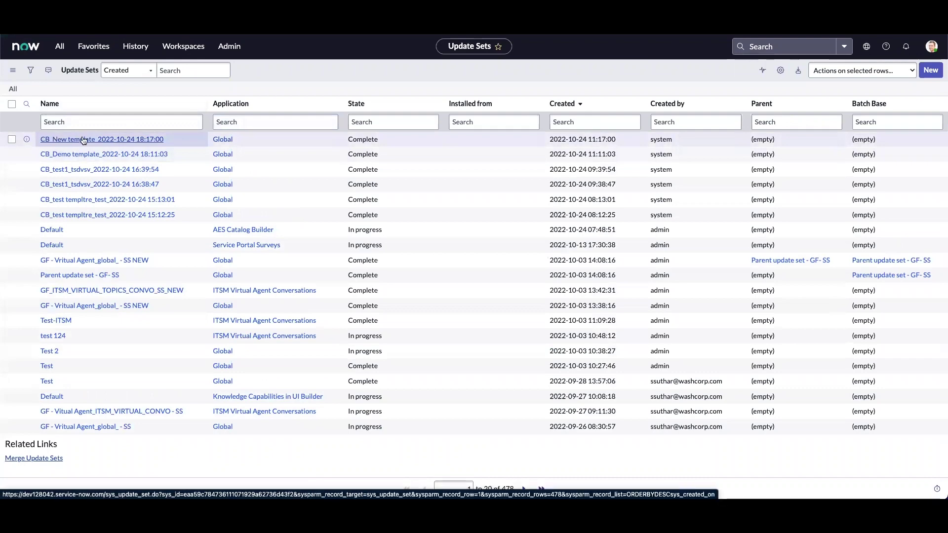
pyautogui.click(123, 140)
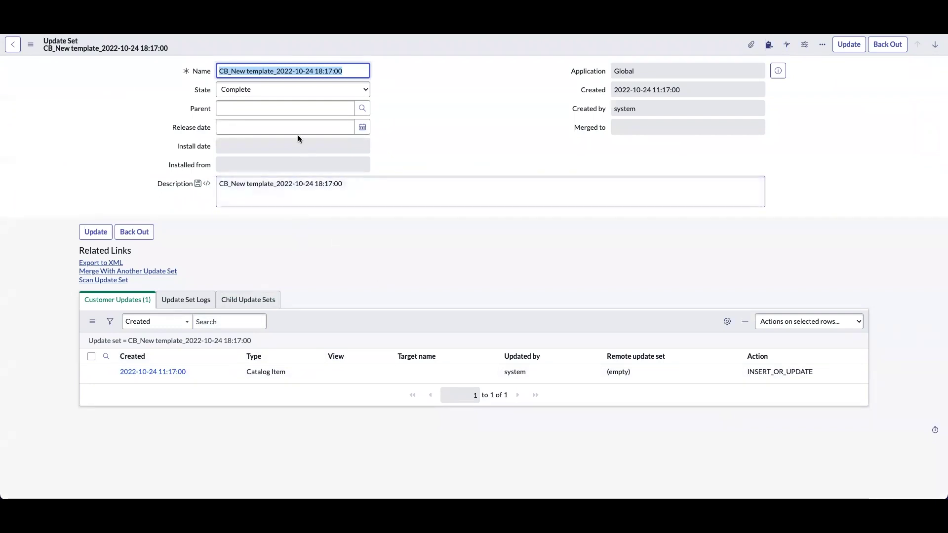
pyautogui.click(455, 131)
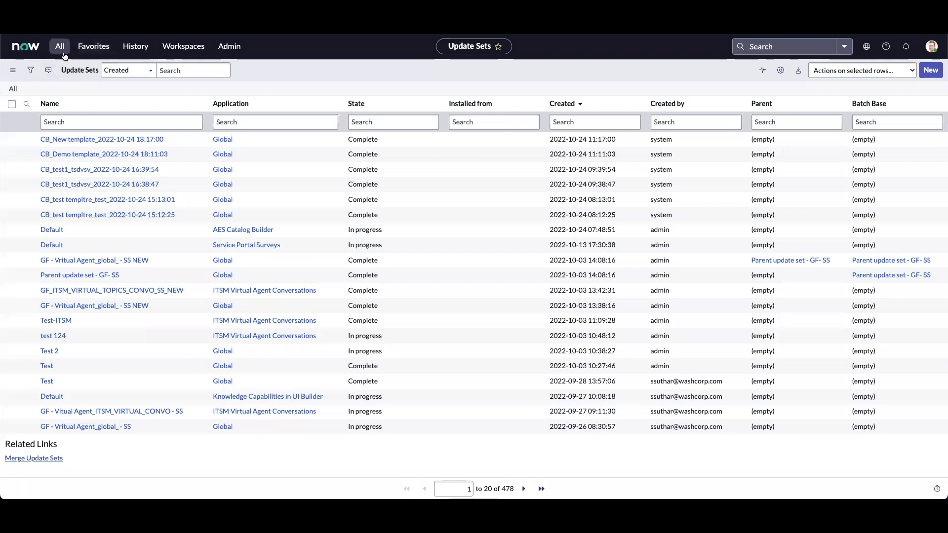
# - Open the Service Catalog Overview dashboard and scroll through its request channel and fulfillment charts
pyautogui.click(59, 48)
pyautogui.write('se')
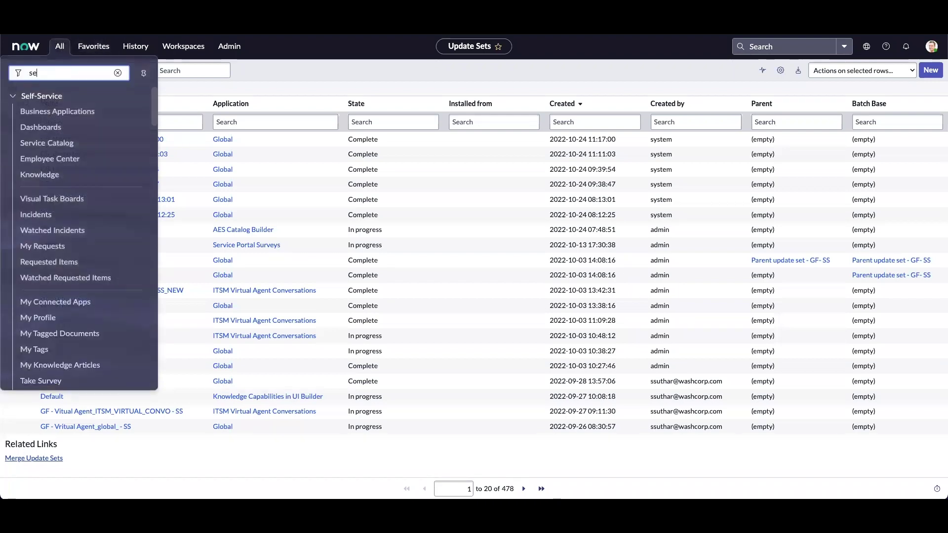
pyautogui.write('rvice catalog over')
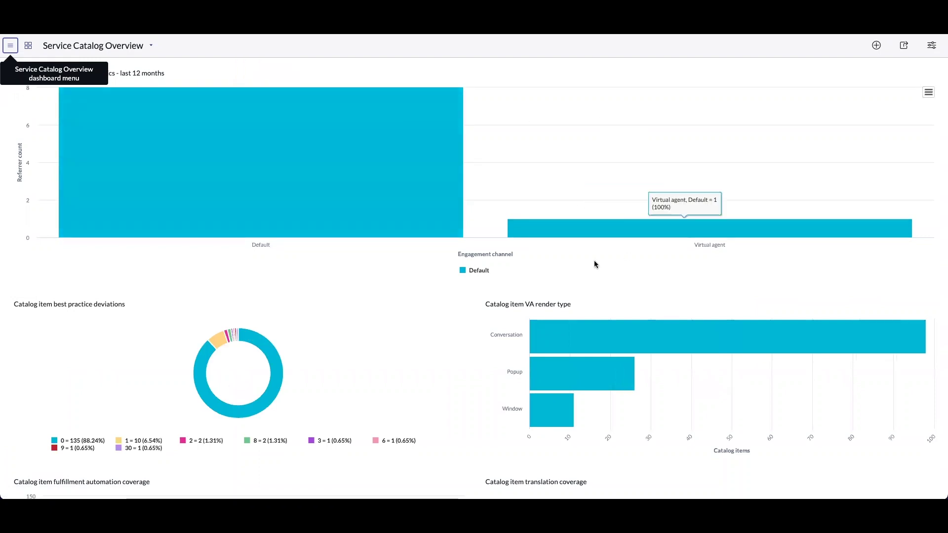
pyautogui.scroll(-2, 373, 308)
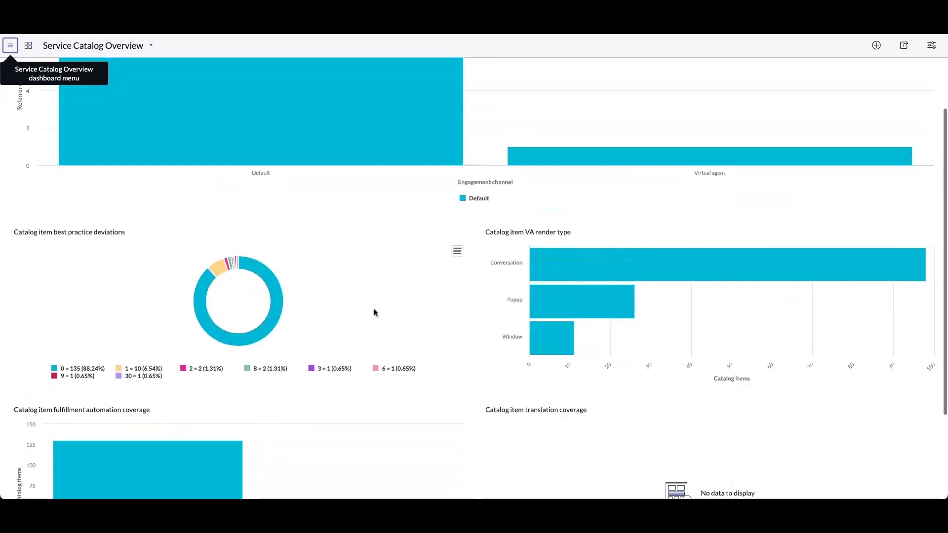
pyautogui.scroll(-3, 386, 308)
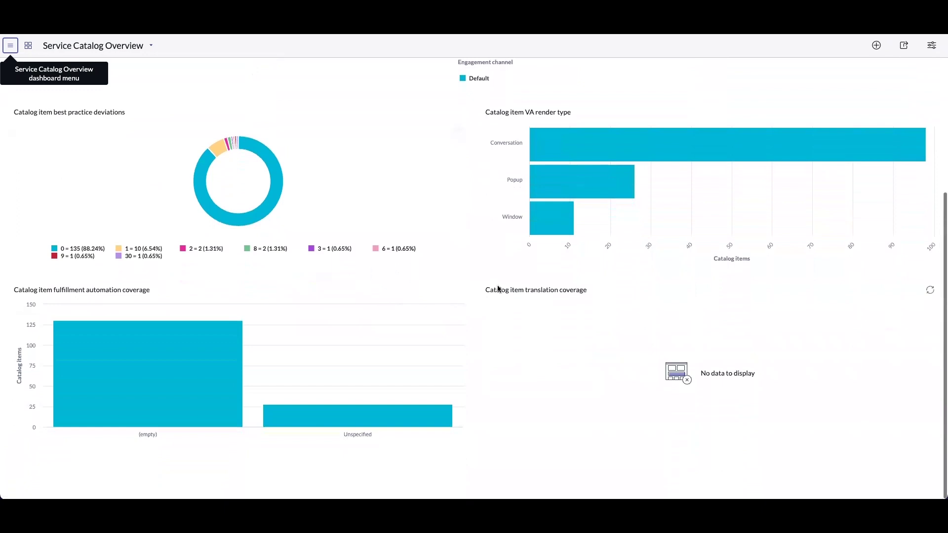
pyautogui.scroll(2, 213, 281)
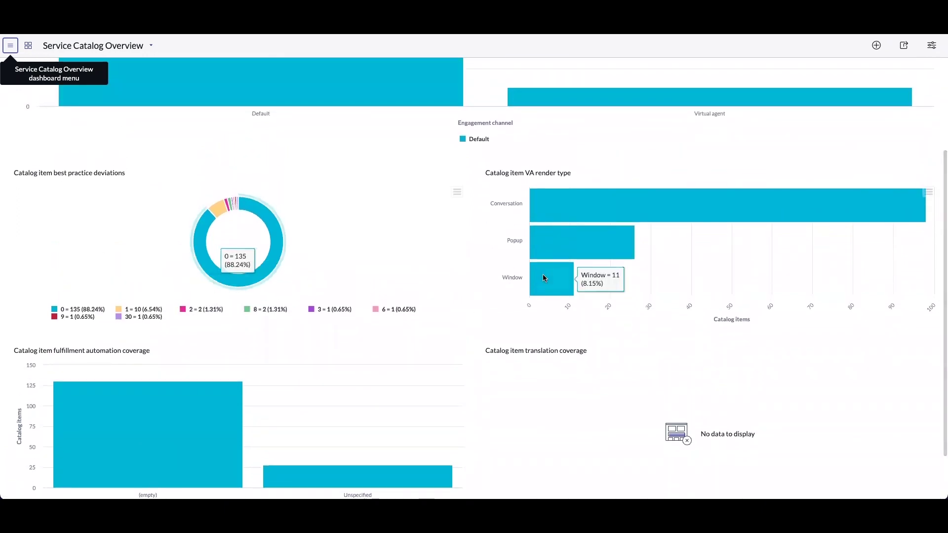
pyautogui.scroll(4, 543, 274)
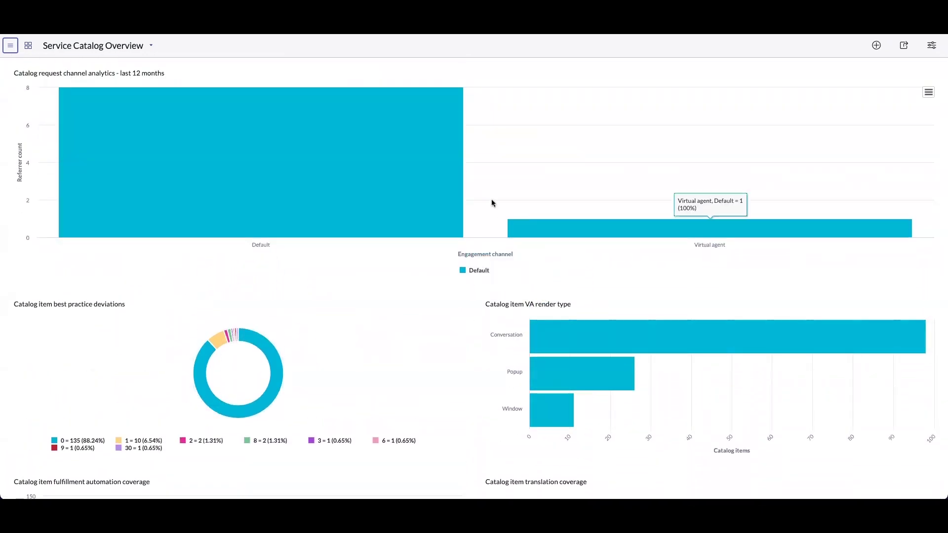